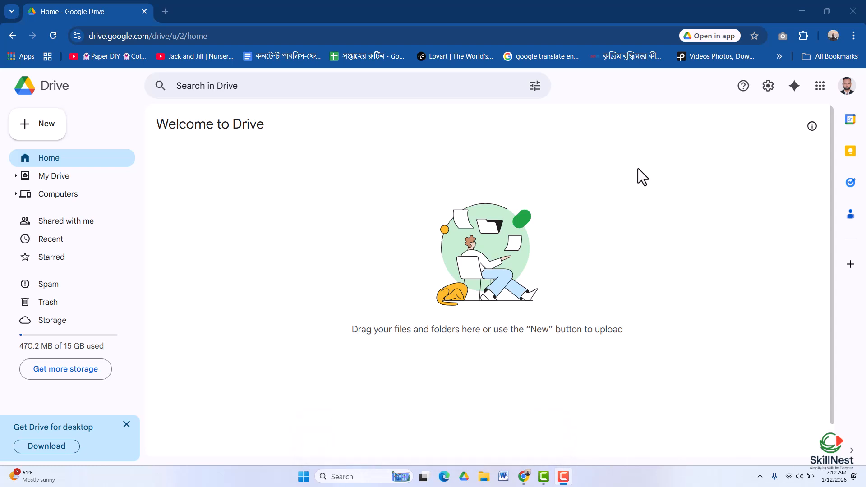
# - Create a blank Google Docs document in a new browser tab through the address doc.new
pyautogui.click(168, 15)
pyautogui.click(168, 15)
pyautogui.write('do')
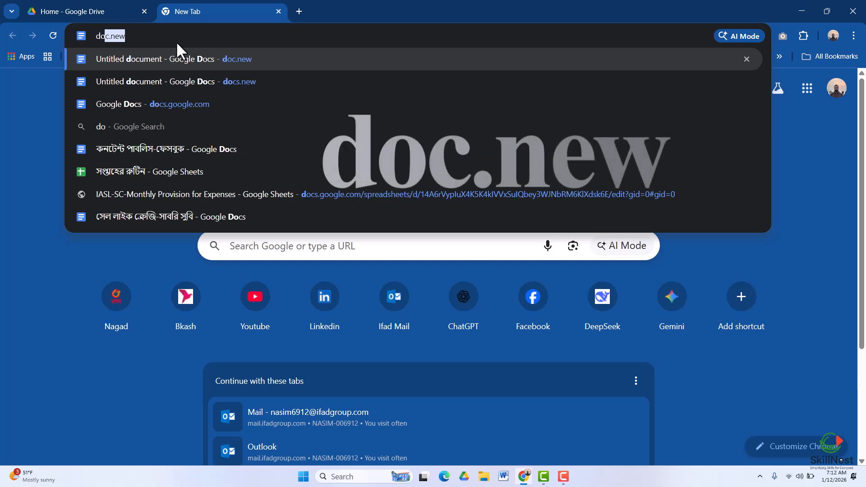
pyautogui.write('c.new')
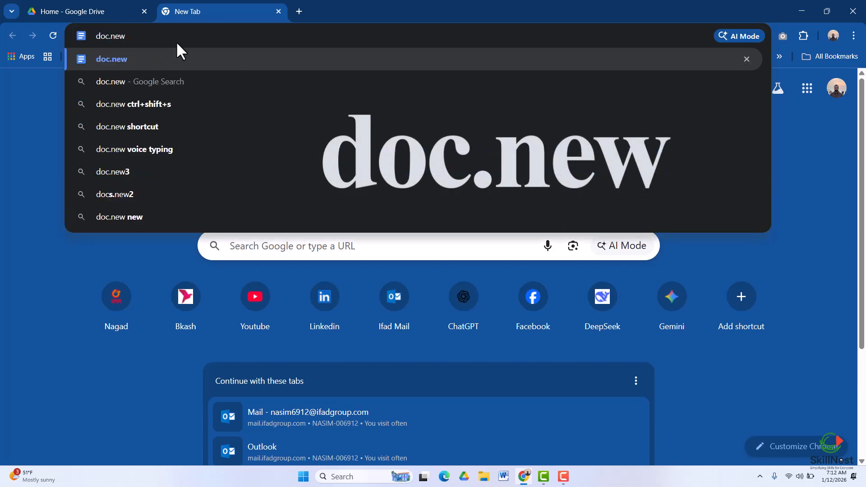
pyautogui.press('Return')
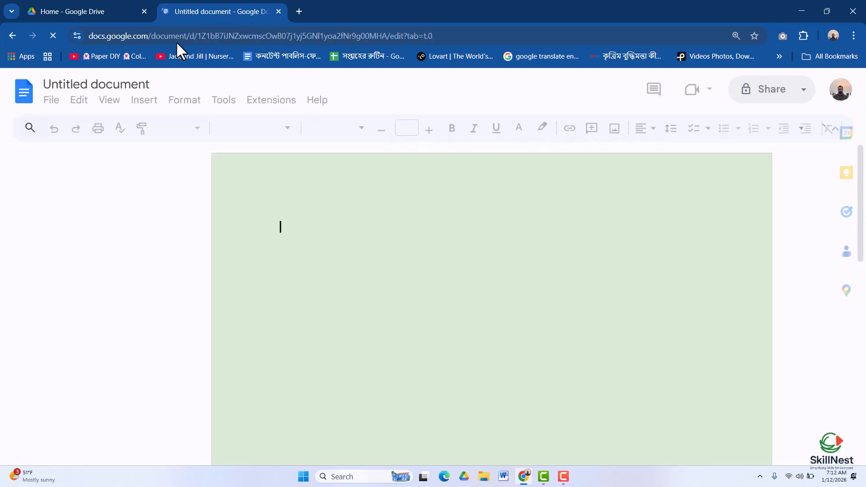
# - Open the Google Docs home page at docs.google.com in another new browser tab
pyautogui.click(299, 11)
pyautogui.write('do')
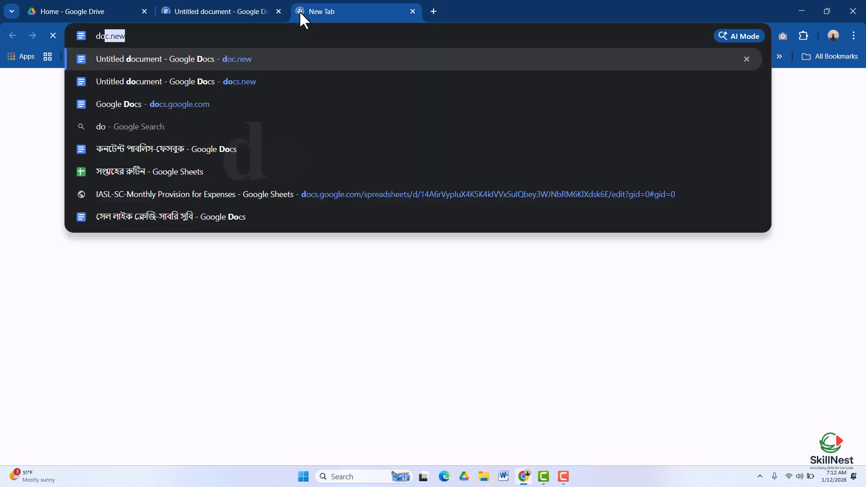
pyautogui.write('cs.go')
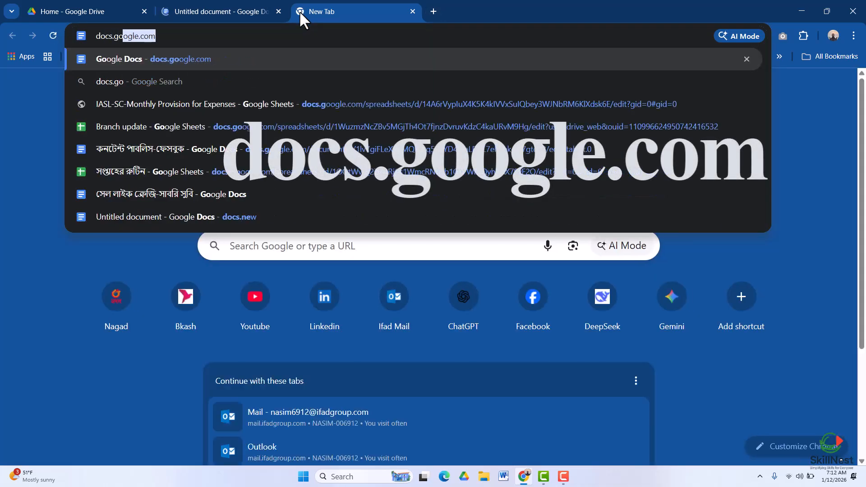
pyautogui.write('ogle.com')
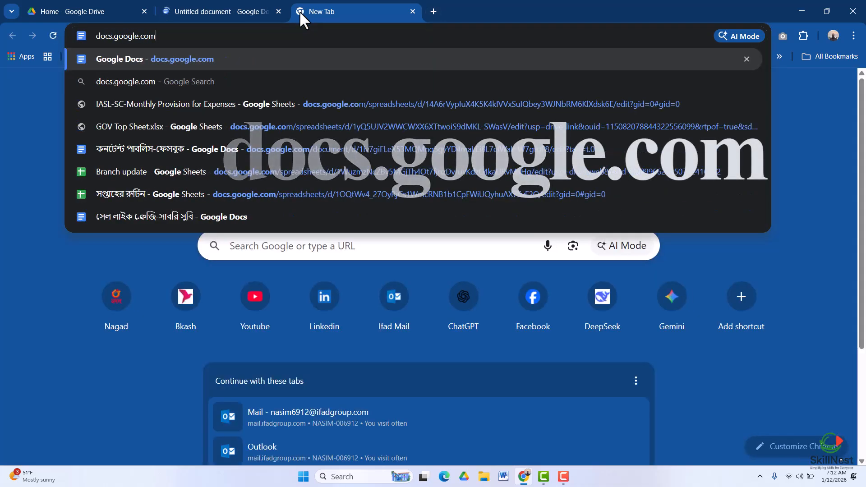
pyautogui.press('Return')
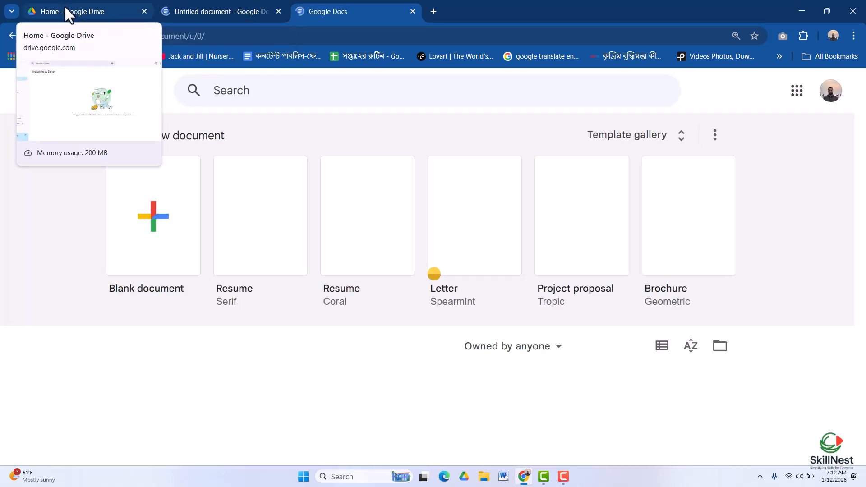
# - Return to Google Drive and create a new blank Google Docs document from there
pyautogui.click(65, 8)
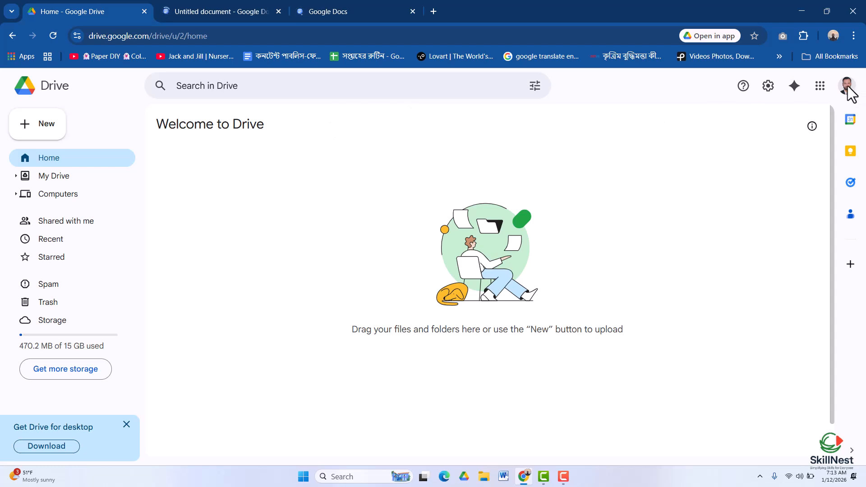
pyautogui.click(821, 88)
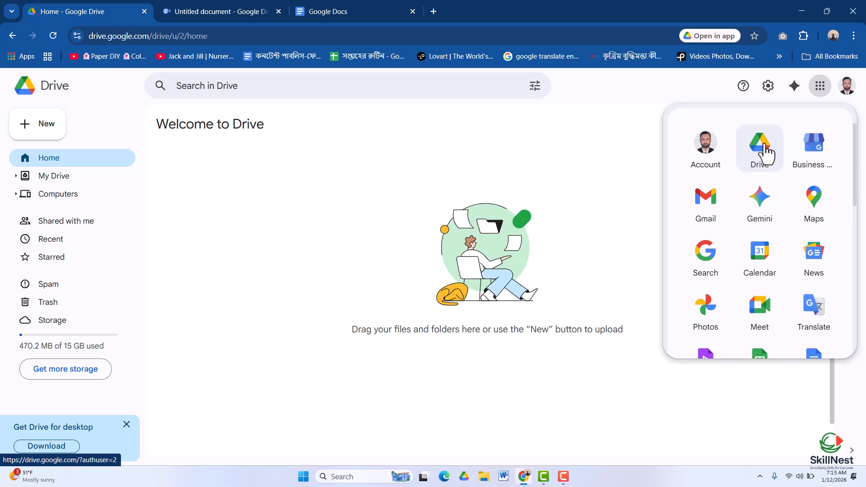
pyautogui.click(319, 170)
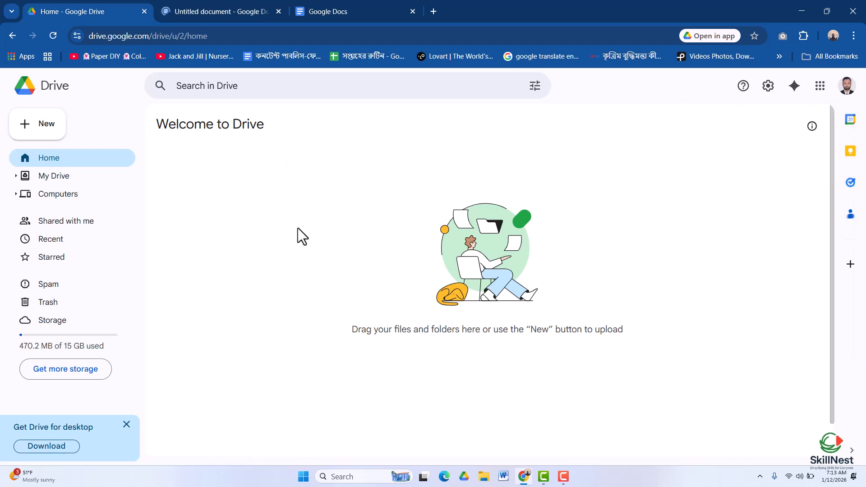
pyautogui.click(35, 132)
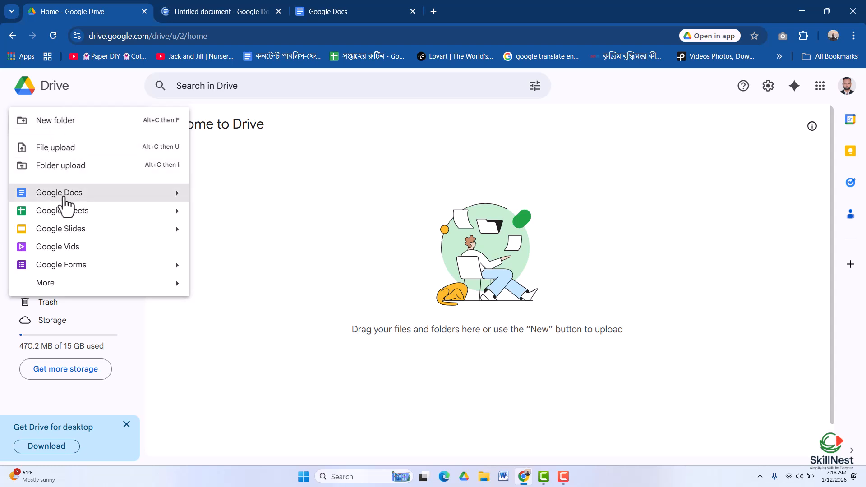
pyautogui.click(69, 193)
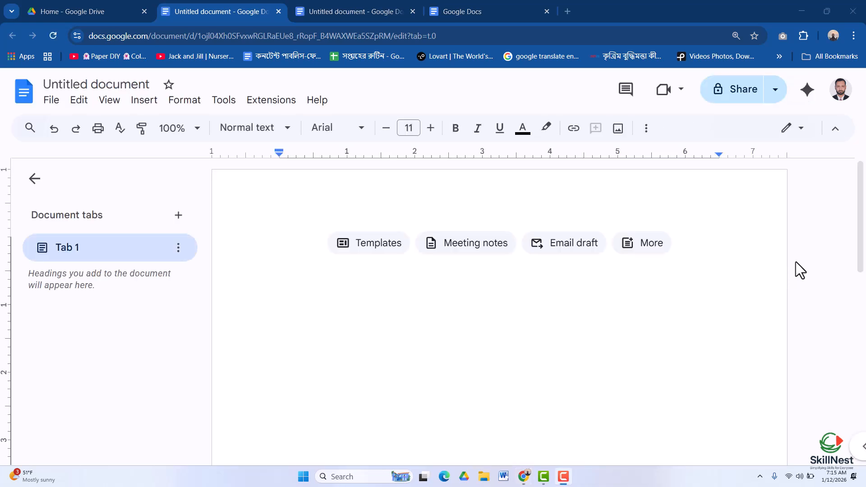
# - Revisit the Google Docs home page, and close it and the doc.new document so only Drive and its new document stay open
pyautogui.click(473, 19)
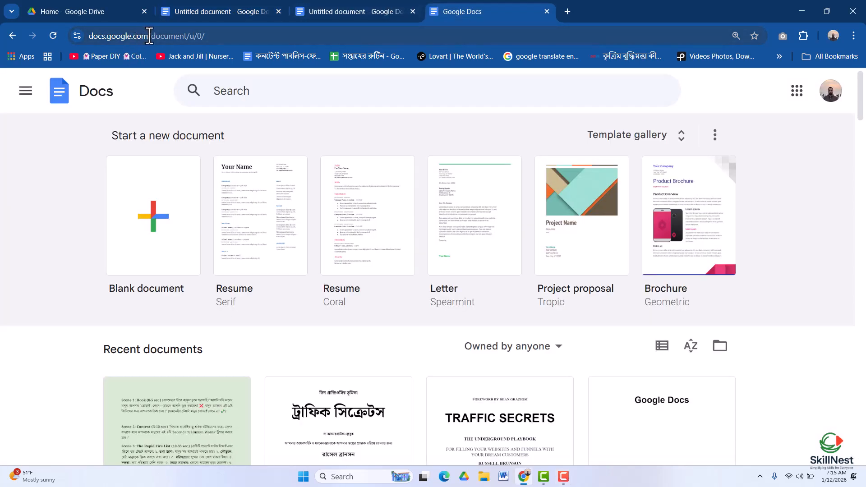
pyautogui.moveTo(148, 36); pyautogui.dragTo(87, 36)
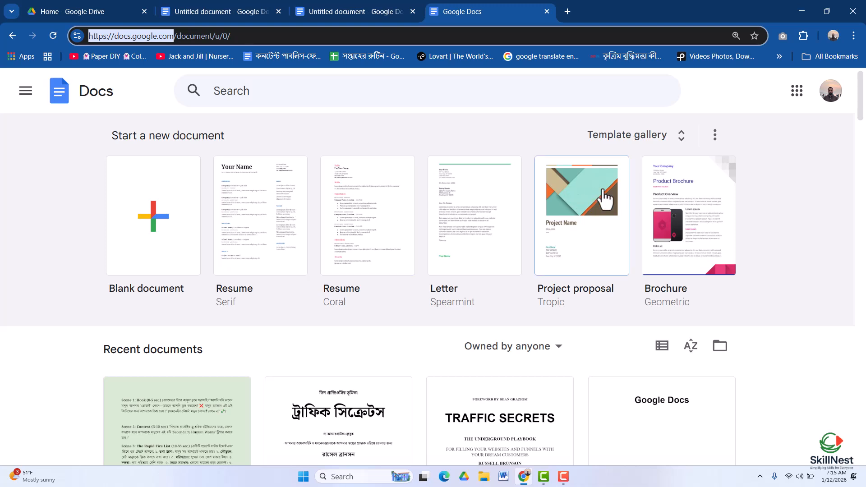
pyautogui.click(150, 212)
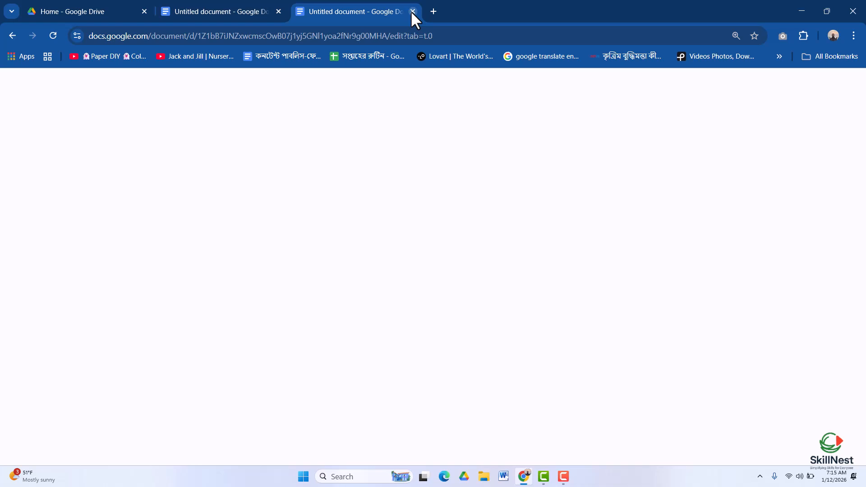
pyautogui.click(412, 12)
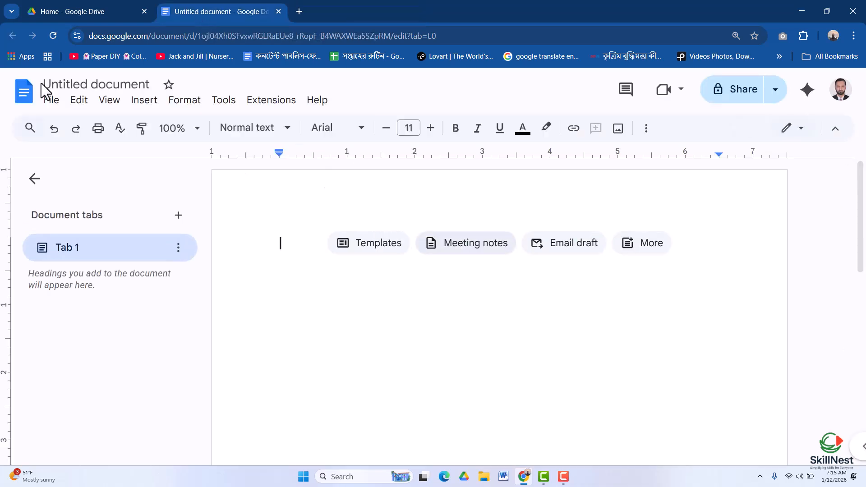
# - Rename the untitled document as "My First Project"
pyautogui.click(152, 85)
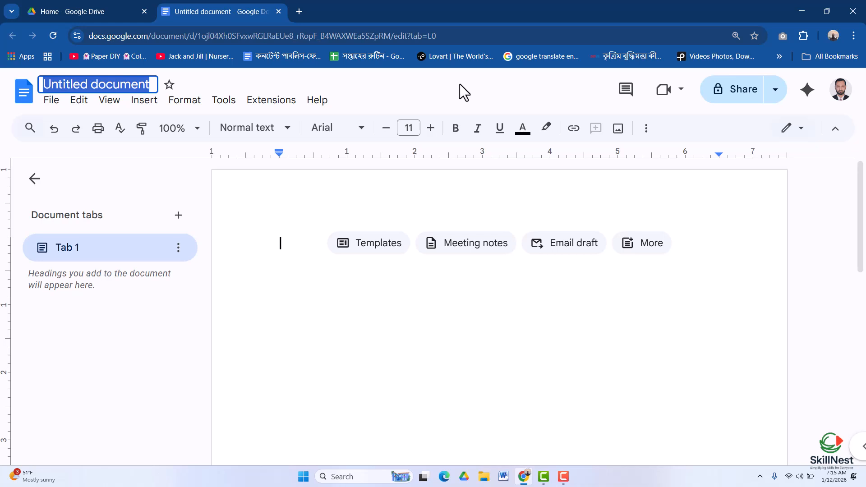
pyautogui.write('My Fir')
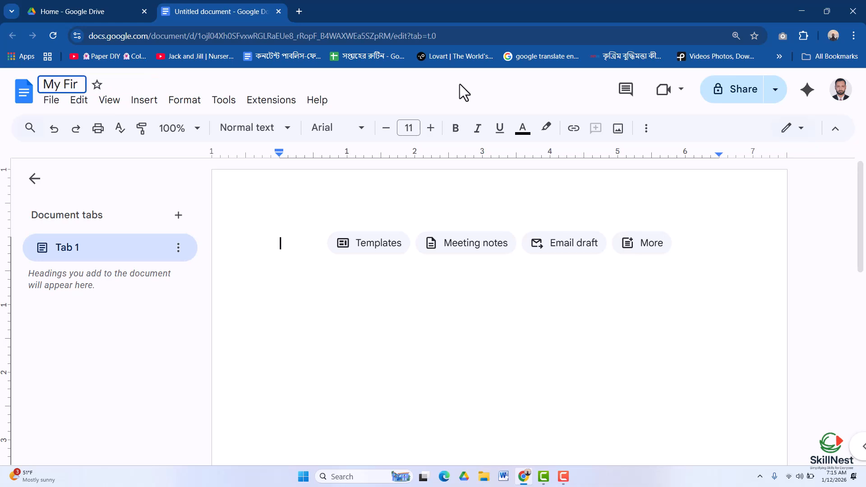
pyautogui.write('st Project')
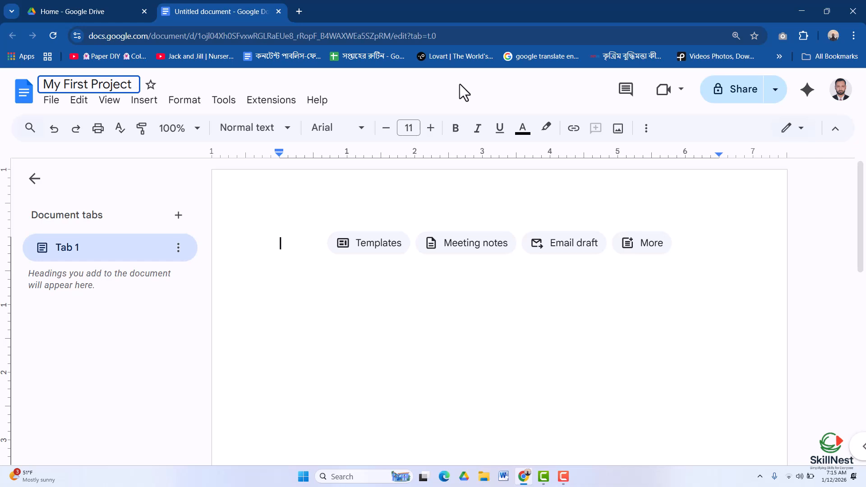
# - Write "Welcome to Skill Nest" on the first line of the document body
pyautogui.click(279, 243)
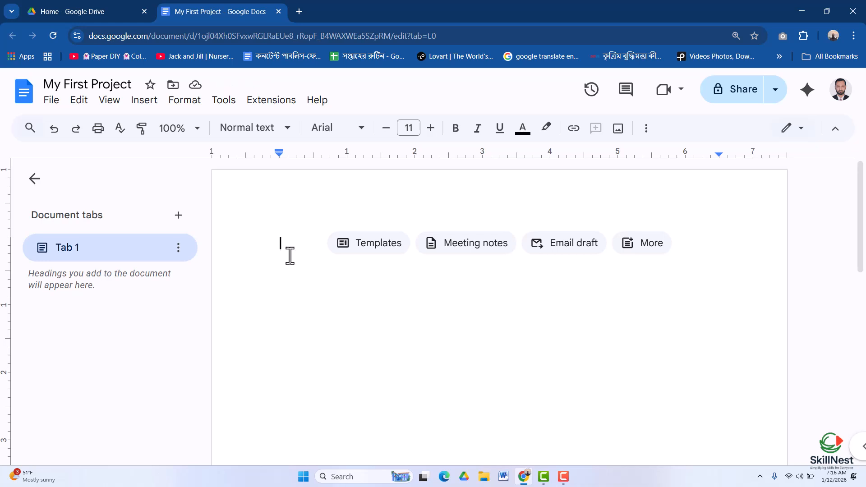
pyautogui.write('Wel')
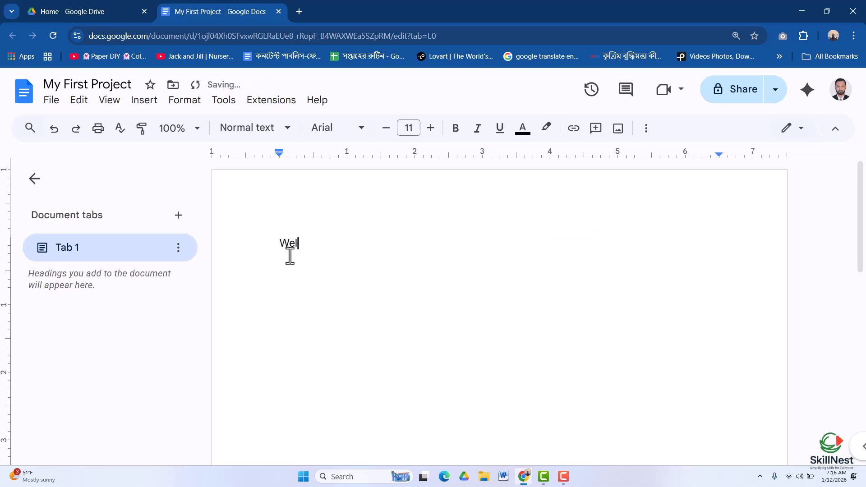
pyautogui.write('come to Skill Nest')
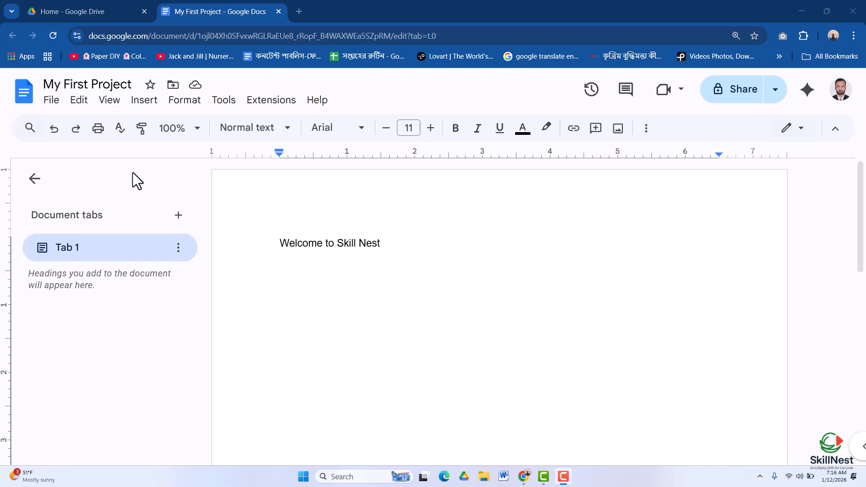
# - Delete the word "Nest" from the end of the line so it reads "Welcome to Skill"
pyautogui.click(391, 248)
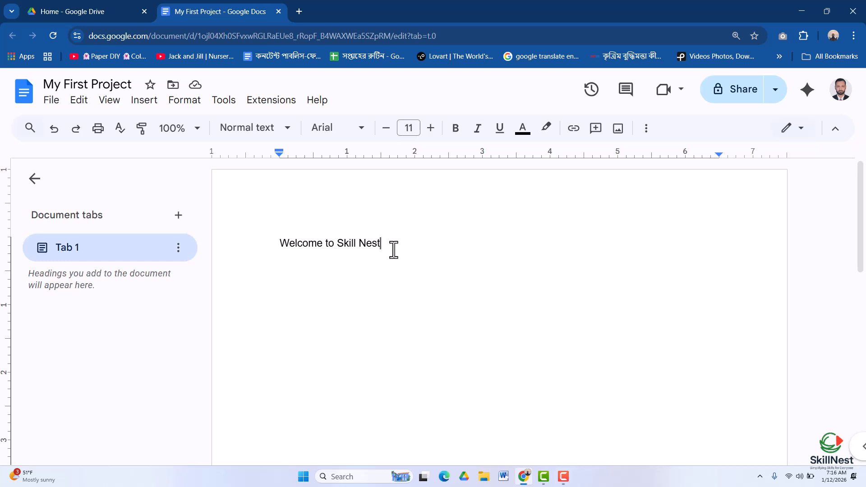
pyautogui.press('BackSpace')
pyautogui.press('BackSpace')
pyautogui.press('BackSpace')
pyautogui.press('BackSpace')
pyautogui.press('BackSpace')
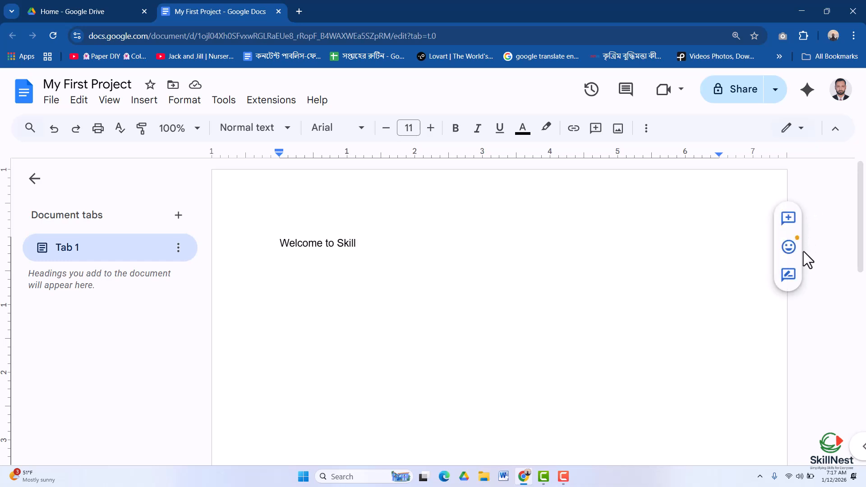
pyautogui.press('F9')
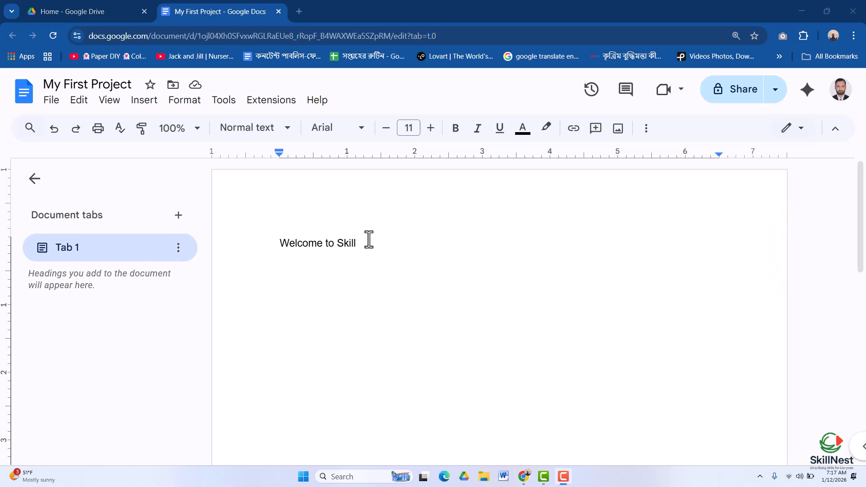
# - Set the whole "Welcome to Skill" line to the Times New Roman font at size 14
pyautogui.moveTo(357, 246); pyautogui.dragTo(262, 247)
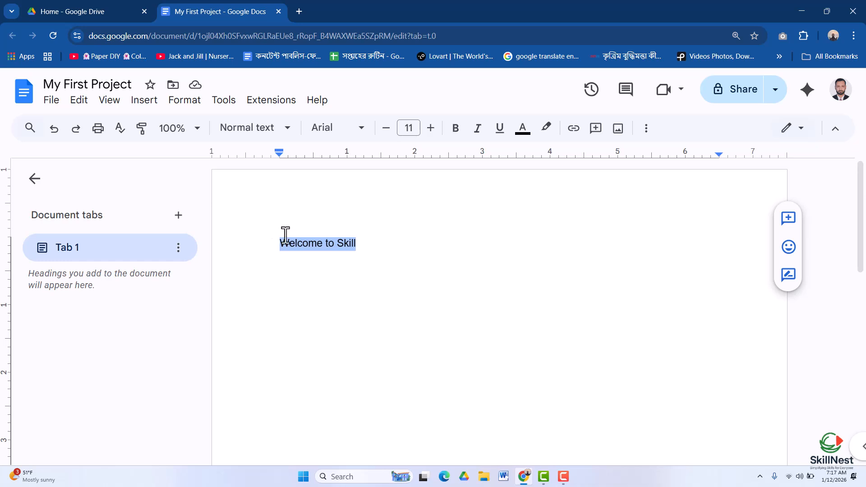
pyautogui.click(361, 133)
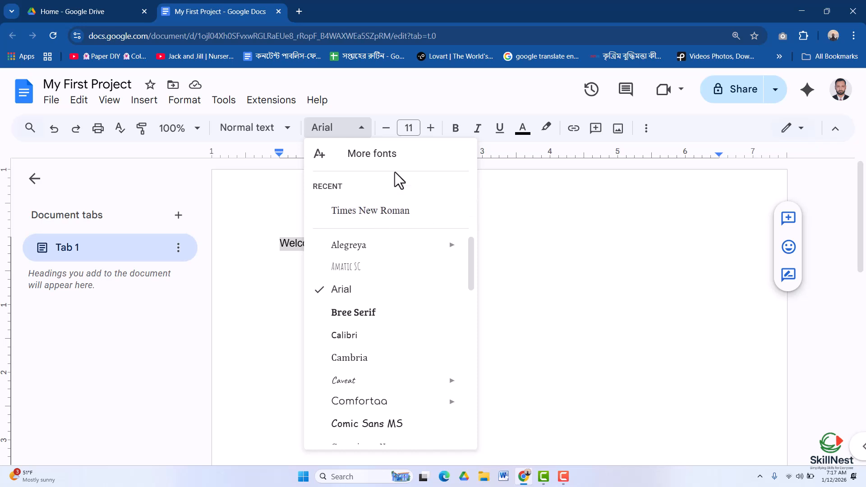
pyautogui.click(374, 212)
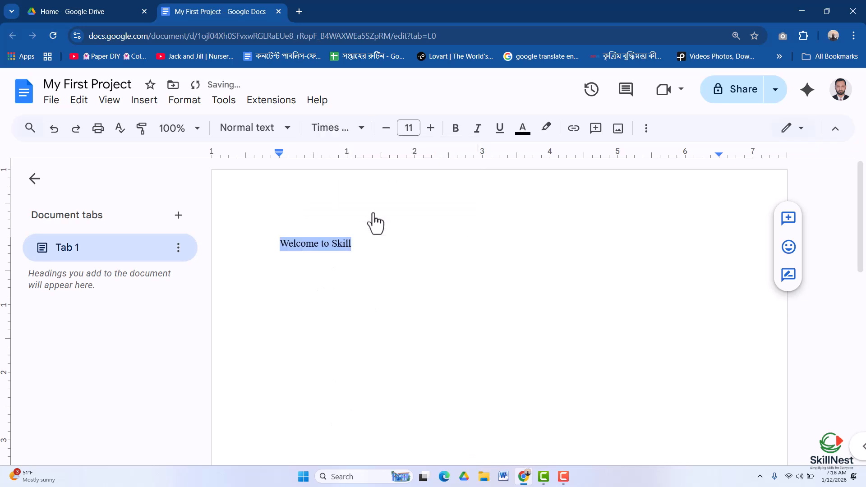
pyautogui.click(410, 128)
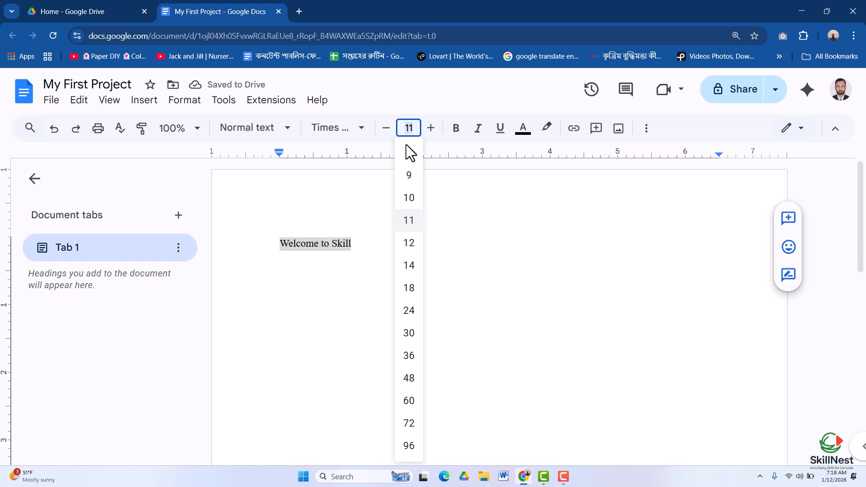
pyautogui.click(408, 266)
# - Make the selected "Welcome to Skill" text bold, italic and underlined, and colour it red
pyautogui.click(456, 129)
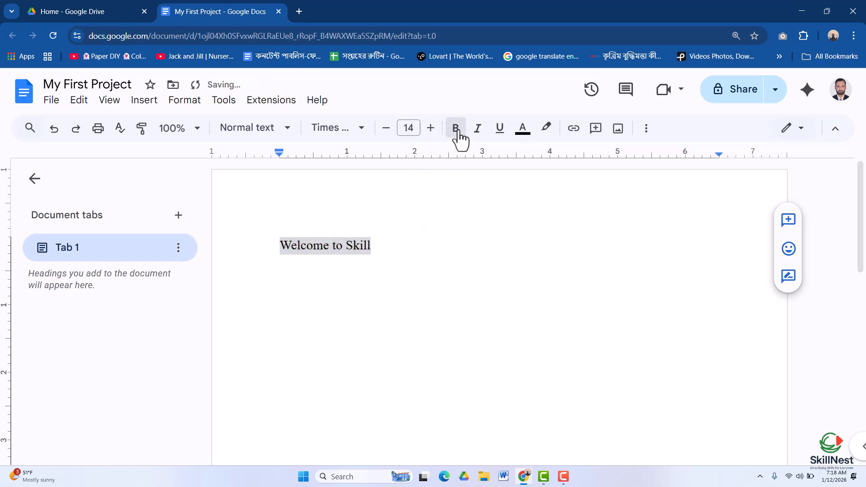
pyautogui.click(479, 132)
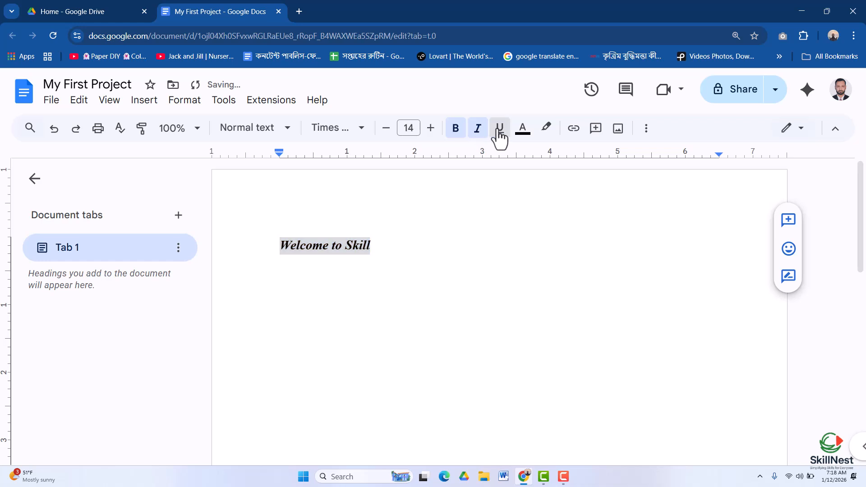
pyautogui.click(498, 135)
pyautogui.click(523, 131)
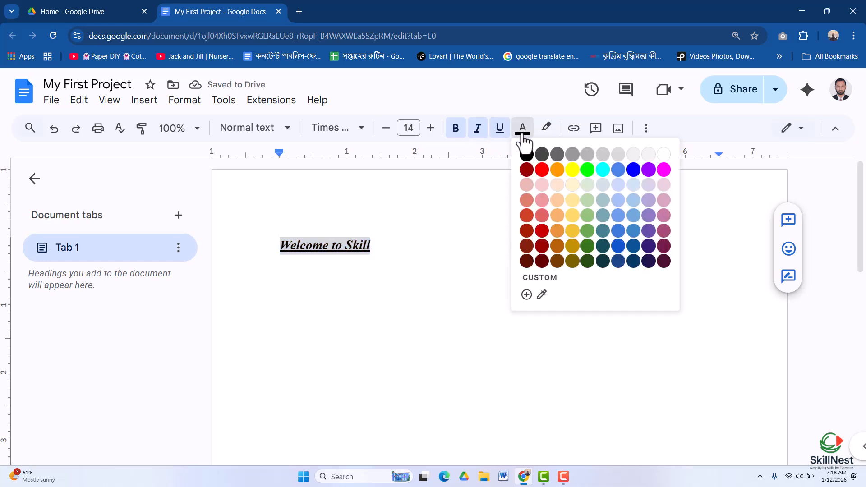
pyautogui.click(542, 170)
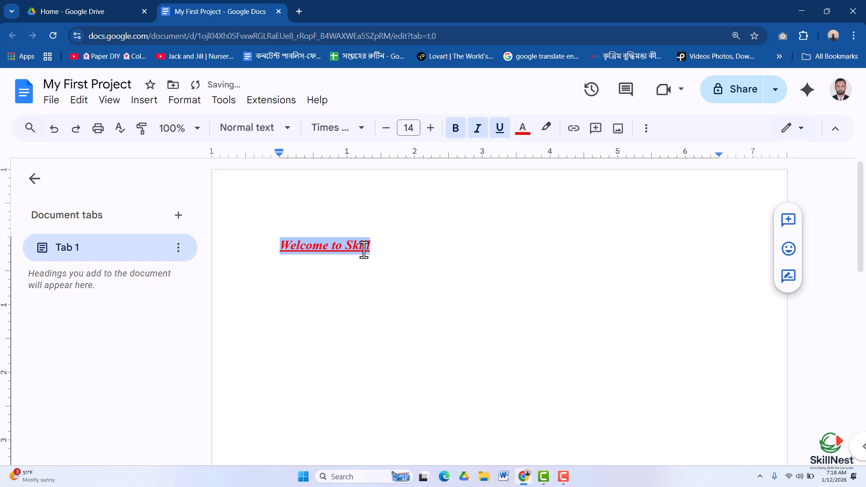
# - Try centre and right alignment on the selected "Welcome to Skill" line, and set it to justified
pyautogui.click(646, 130)
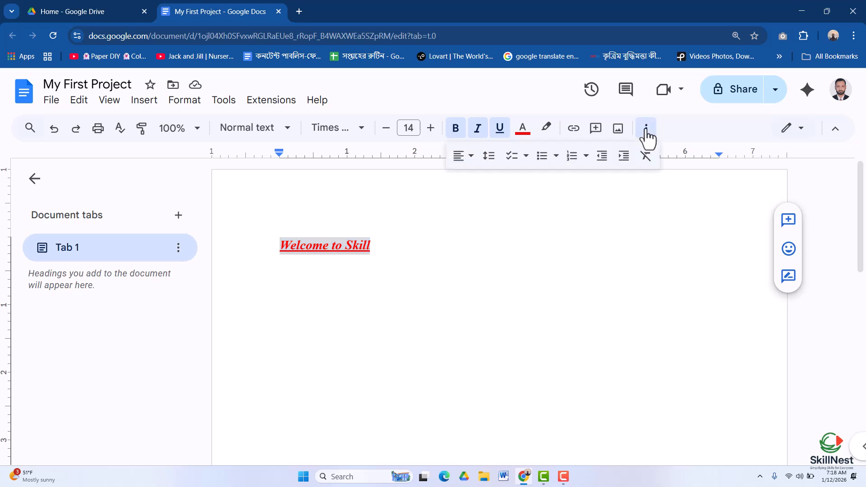
pyautogui.click(470, 163)
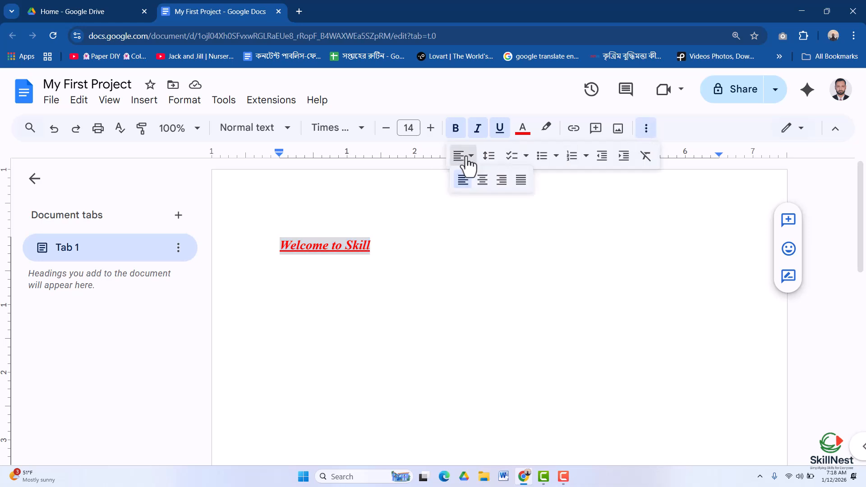
pyautogui.click(482, 179)
pyautogui.click(466, 168)
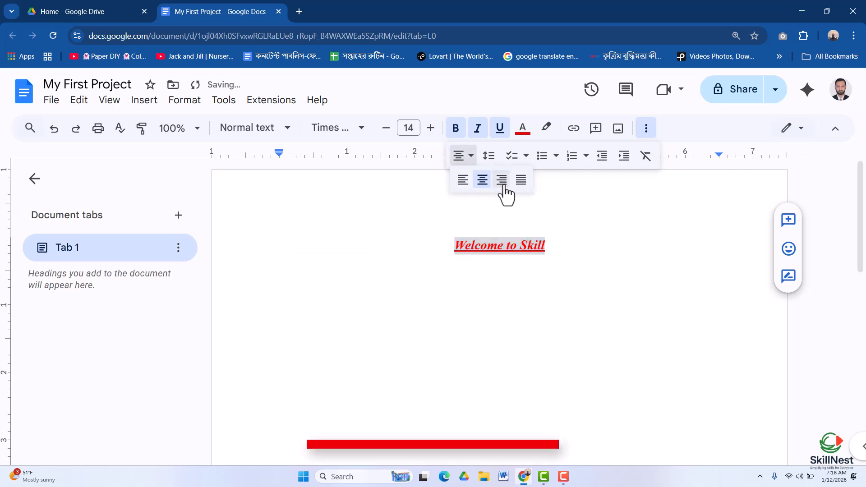
pyautogui.click(503, 180)
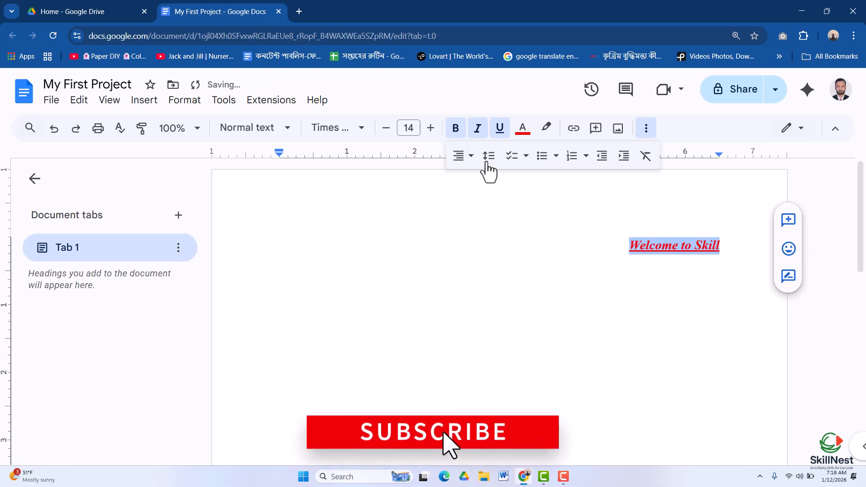
pyautogui.click(463, 165)
pyautogui.click(520, 180)
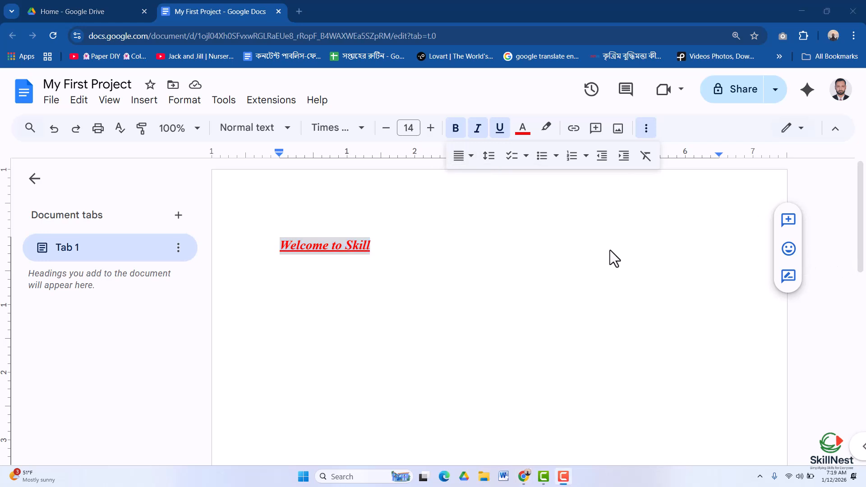
# - Select the whole "Welcome to Skill" line and apply the Title paragraph style to it
pyautogui.click(331, 246)
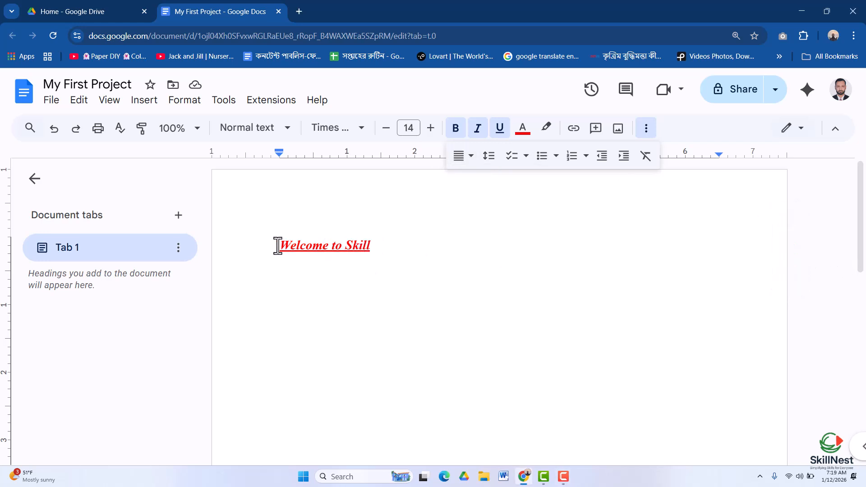
pyautogui.moveTo(276, 246); pyautogui.dragTo(338, 260)
pyautogui.click(287, 135)
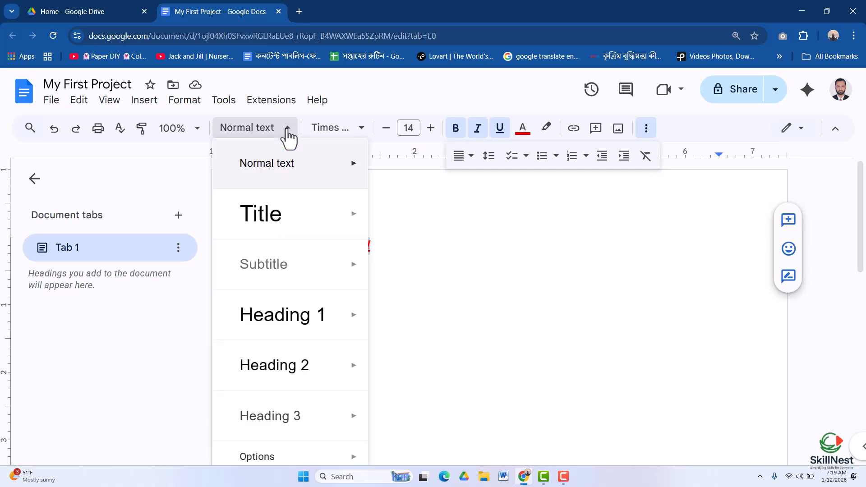
pyautogui.moveTo(283, 311)
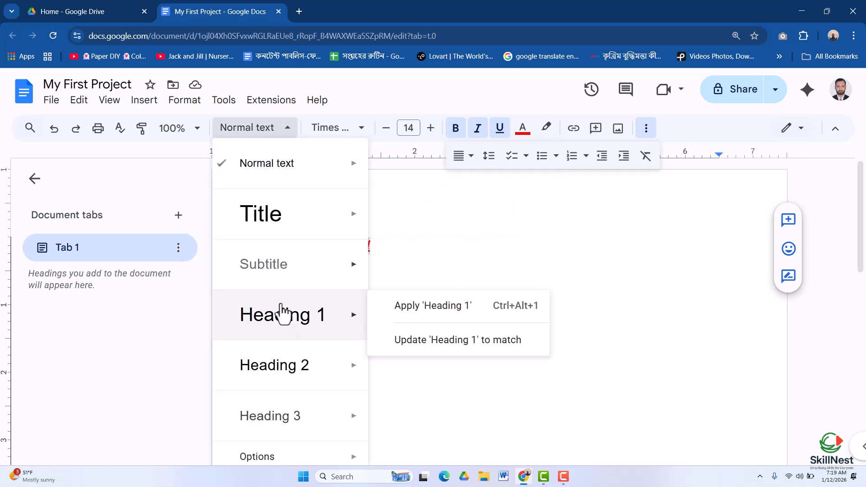
pyautogui.moveTo(277, 222)
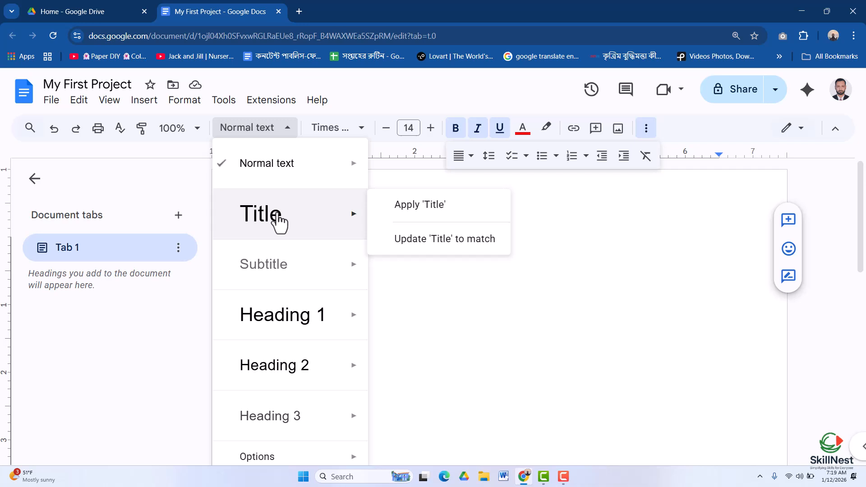
pyautogui.click(423, 211)
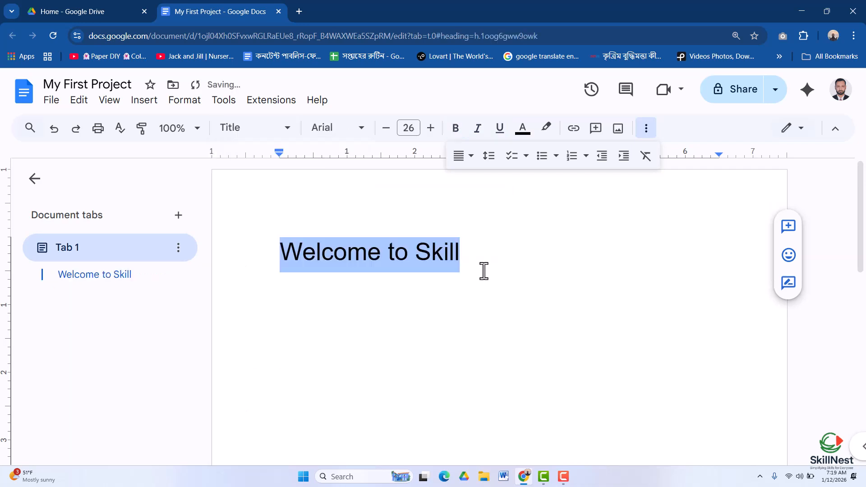
# - Apply the Heading 1 paragraph style to the selected "Welcome to Skill" line
pyautogui.click(289, 131)
pyautogui.moveTo(290, 319)
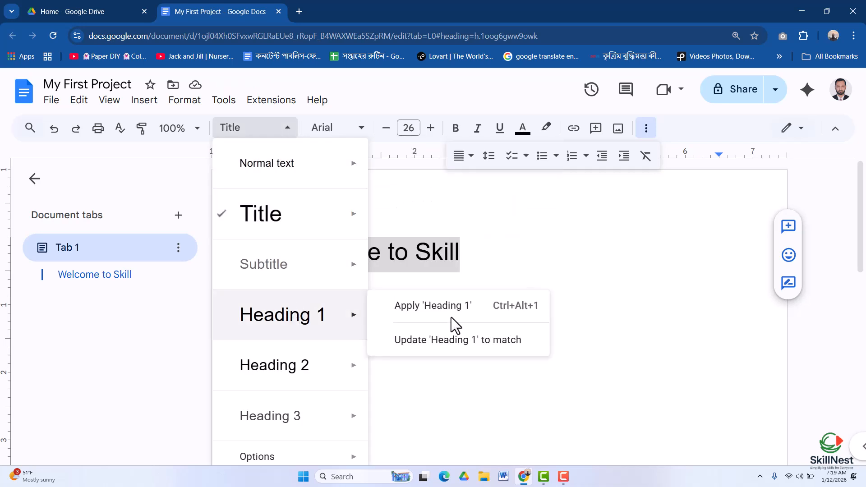
pyautogui.click(449, 306)
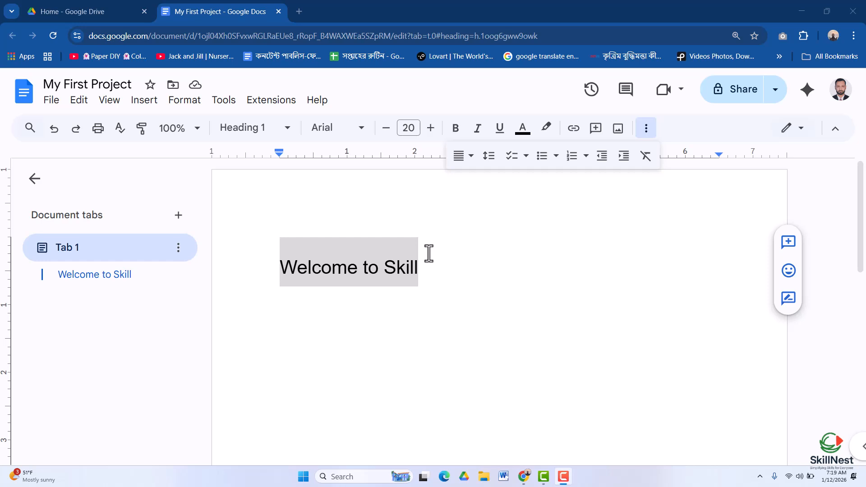
# - Download the document as a PDF and save it to the Desktop as My First Project.pdf
pyautogui.click(50, 104)
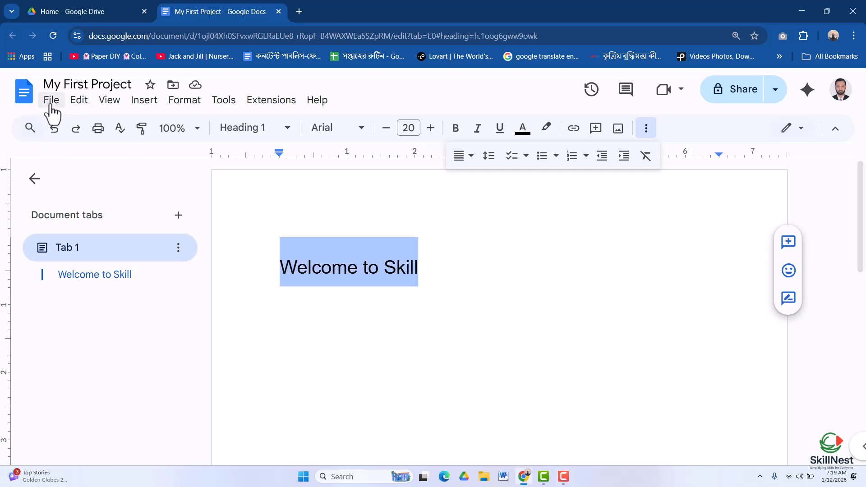
pyautogui.click(51, 101)
pyautogui.moveTo(80, 257)
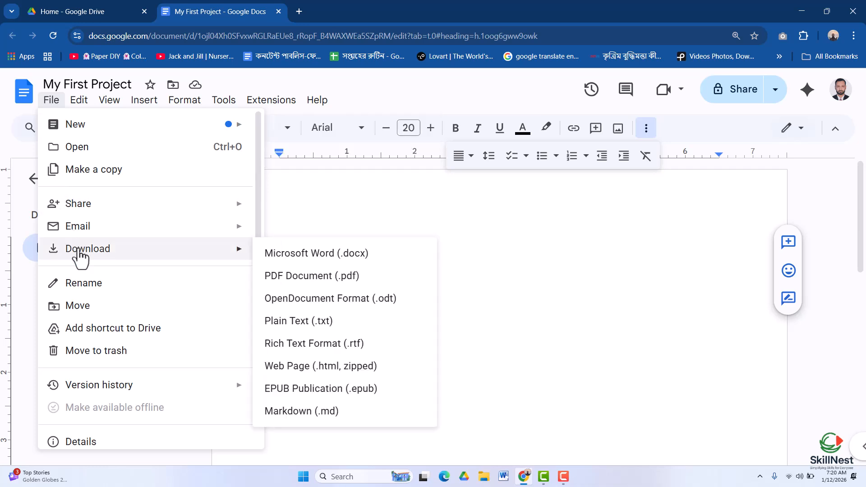
pyautogui.click(301, 276)
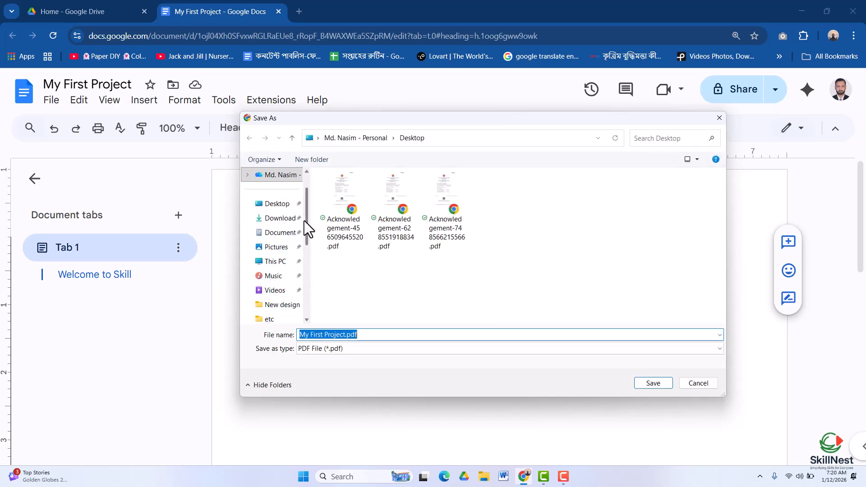
pyautogui.click(275, 204)
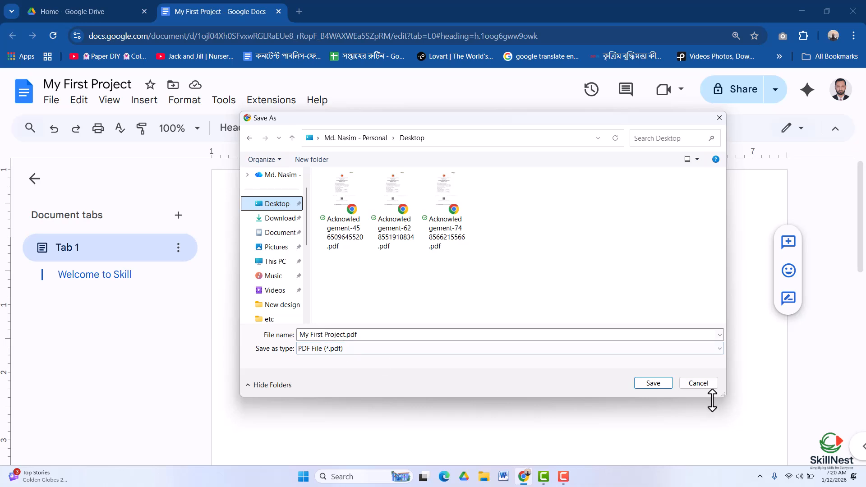
pyautogui.click(662, 383)
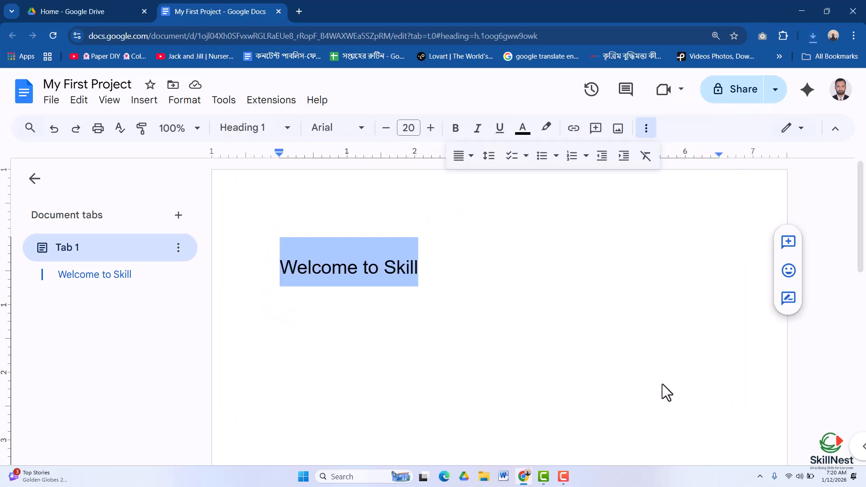
# - Open the downloaded My First Project.pdf from the browser's download history
pyautogui.click(813, 38)
pyautogui.click(325, 164)
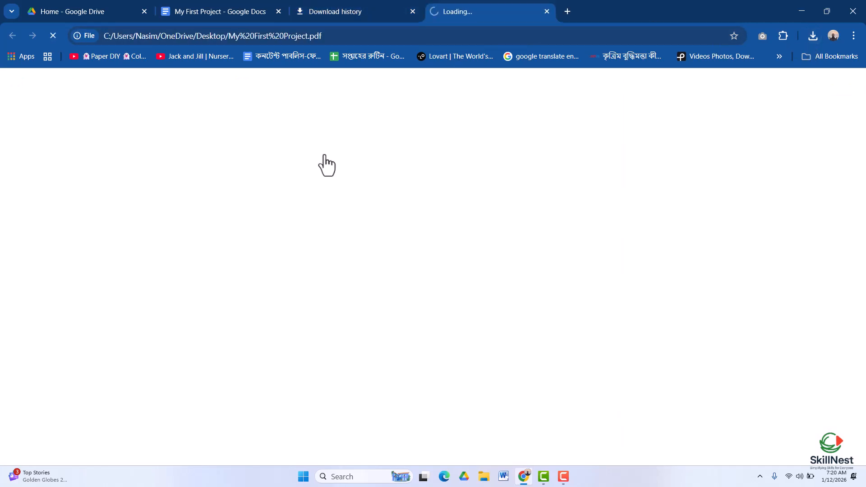